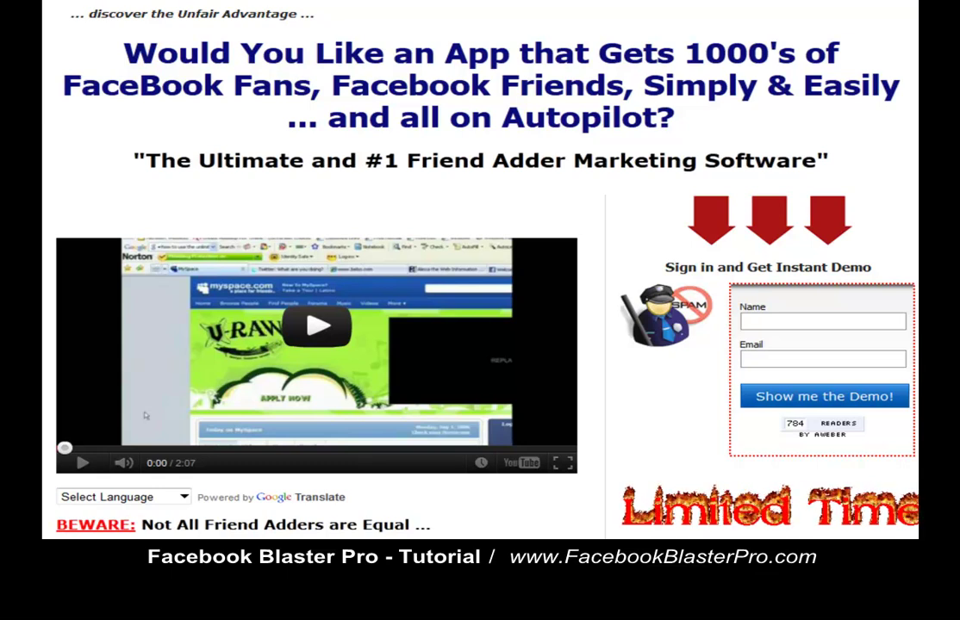
Step: Scroll down through the FacebookBlasterPro.com sales page
{"action": "scroll", "coordinate": [422, 258], "scroll_direction": "down", "scroll_amount": 1}
{"action": "scroll", "coordinate": [422, 258], "scroll_direction": "down", "scroll_amount": 1}
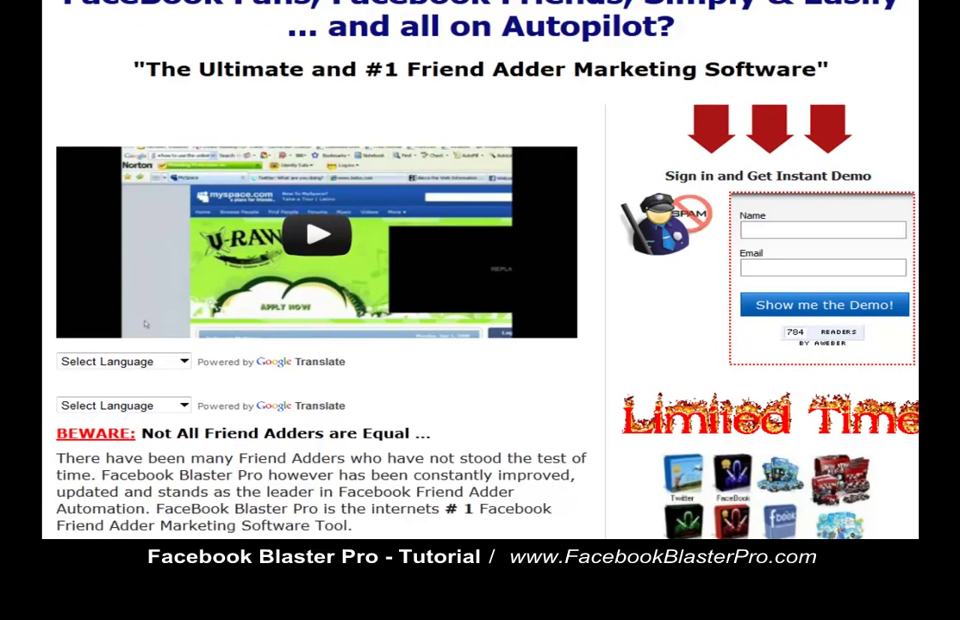
{"action": "scroll", "coordinate": [422, 259], "scroll_direction": "down", "scroll_amount": 1}
{"action": "scroll", "coordinate": [422, 259], "scroll_direction": "down", "scroll_amount": 1}
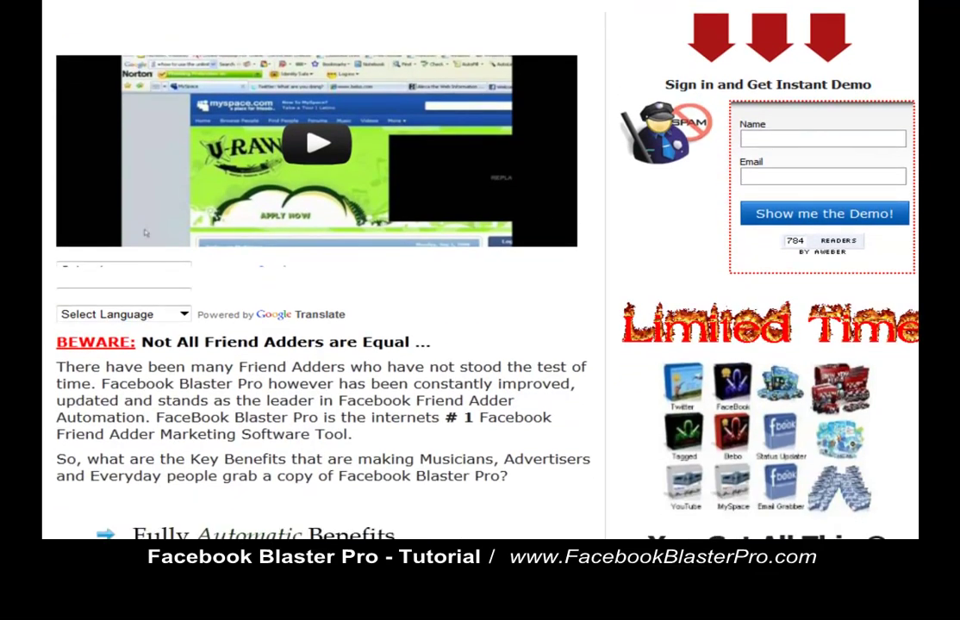
{"action": "scroll", "coordinate": [422, 258], "scroll_direction": "down", "scroll_amount": 1}
{"action": "scroll", "coordinate": [422, 258], "scroll_direction": "down", "scroll_amount": 2}
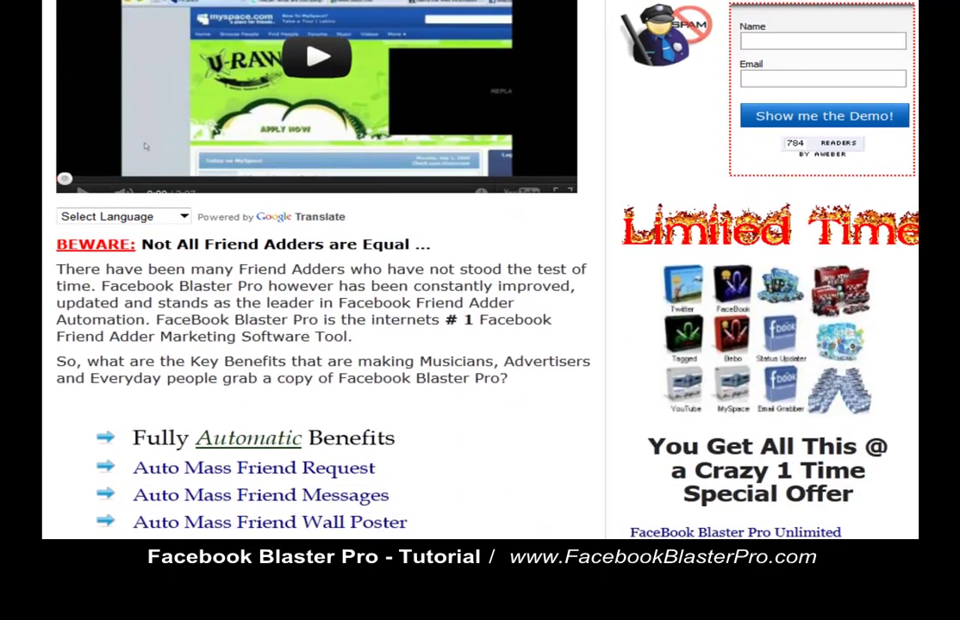
{"action": "scroll", "coordinate": [422, 259], "scroll_direction": "down", "scroll_amount": 1}
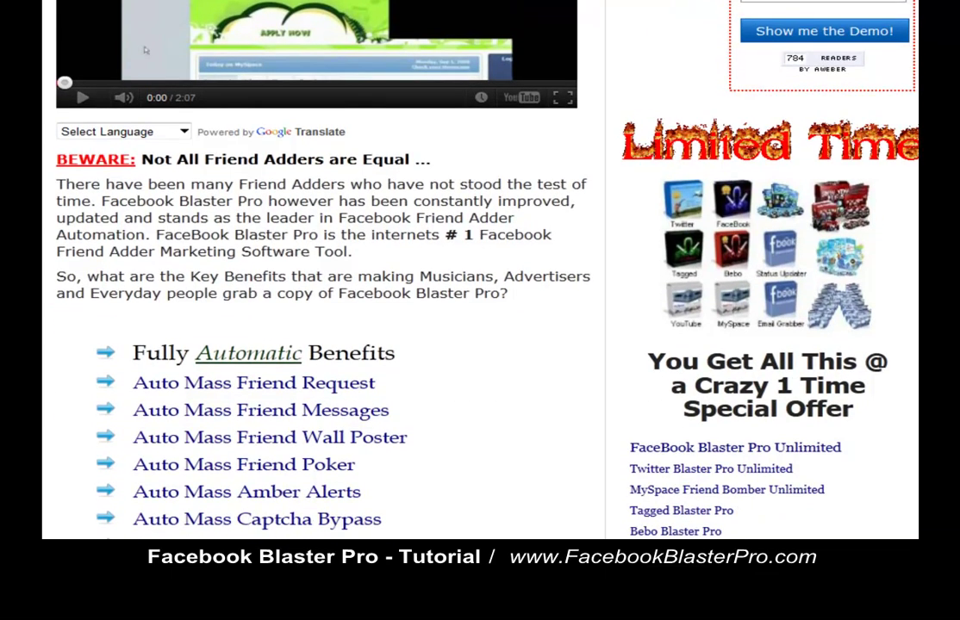
{"action": "scroll", "coordinate": [422, 259], "scroll_direction": "down", "scroll_amount": 1}
{"action": "scroll", "coordinate": [422, 258], "scroll_direction": "down", "scroll_amount": 1}
{"action": "scroll", "coordinate": [422, 258], "scroll_direction": "down", "scroll_amount": 1}
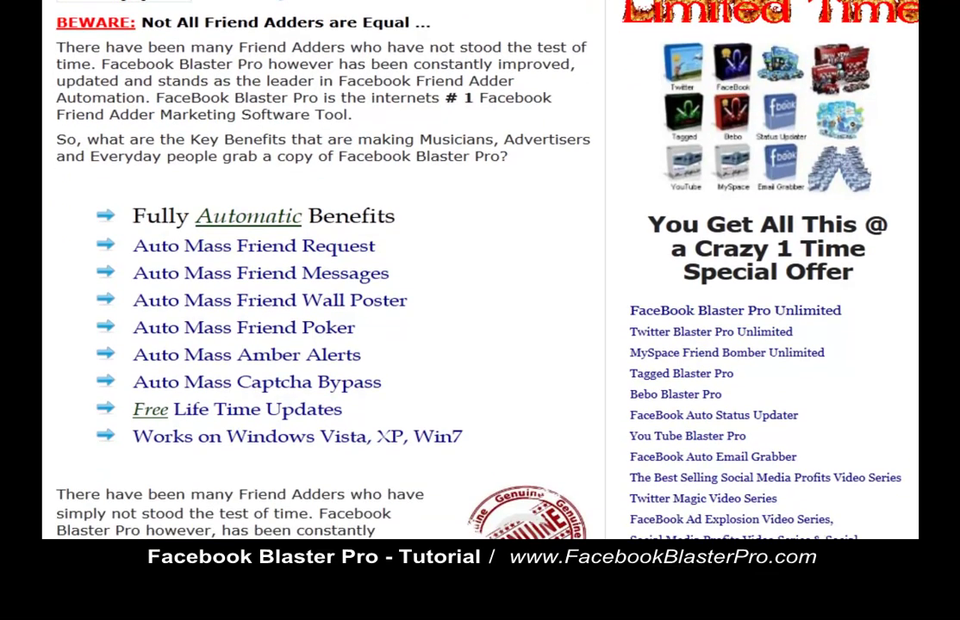
{"action": "scroll", "coordinate": [480, 270], "scroll_direction": "down", "scroll_amount": 1}
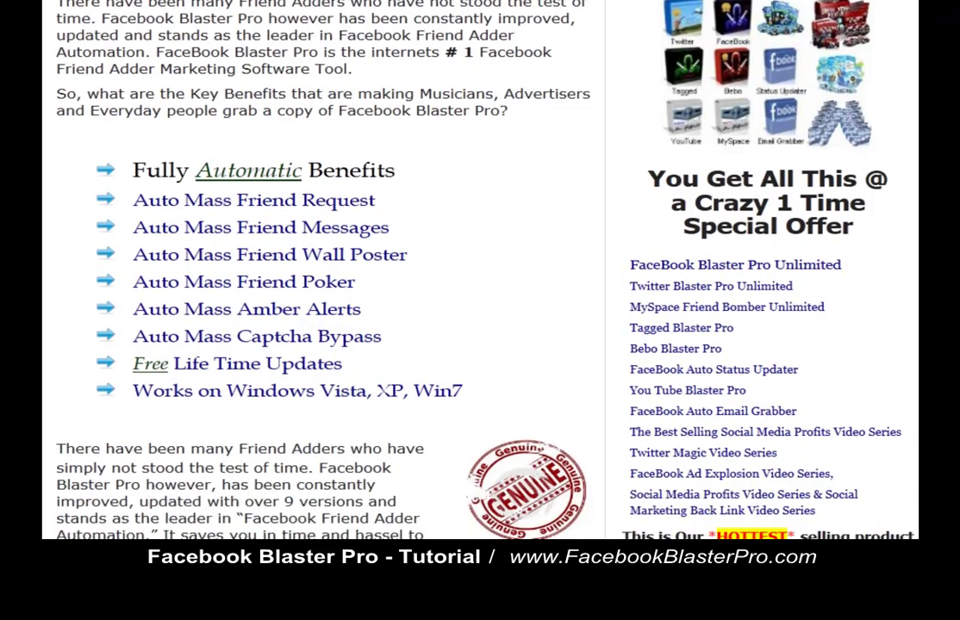
{"action": "scroll", "coordinate": [480, 269], "scroll_direction": "down", "scroll_amount": 1}
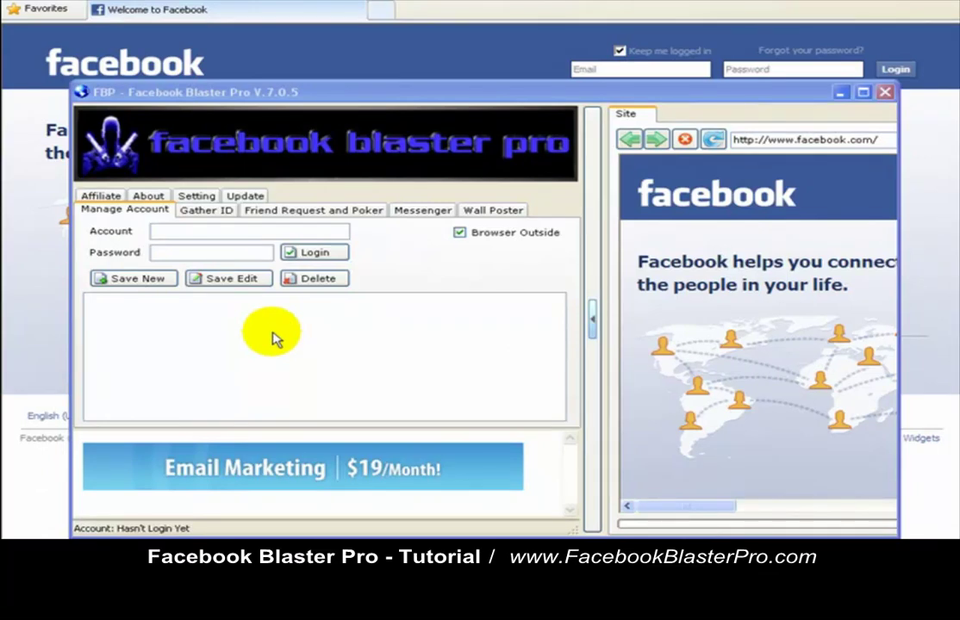
Step: Enter the Facebook account's e-mail and password, then save them as a new account
{"action": "left_click", "coordinate": [172, 231]}
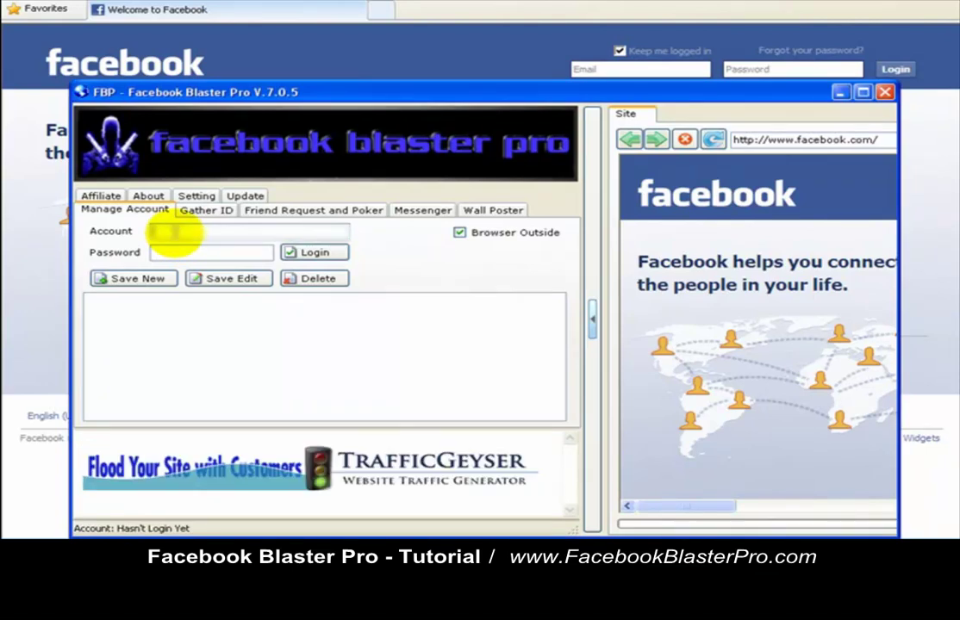
{"action": "type", "text": "username@gmail"}
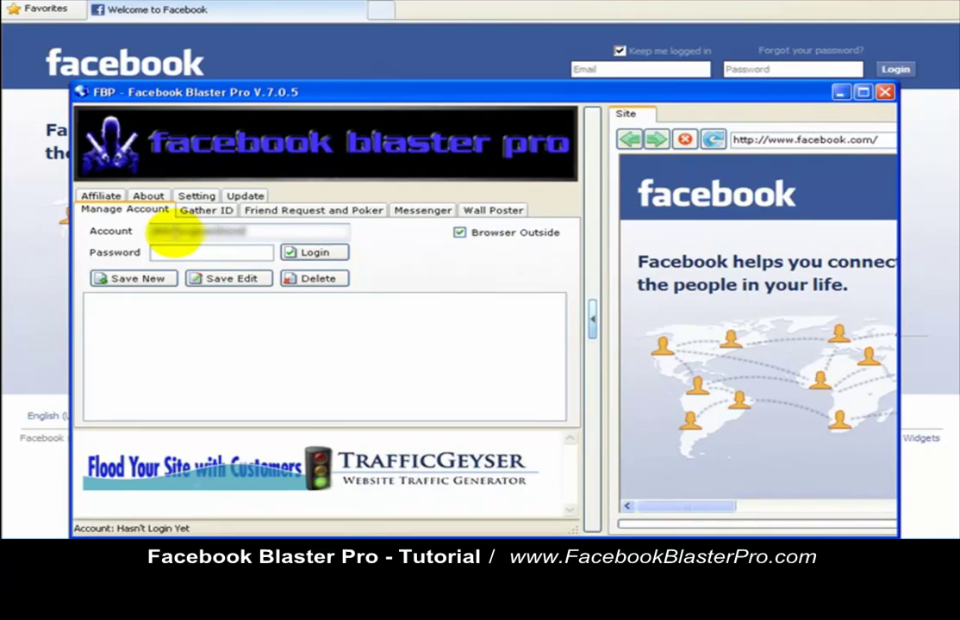
{"action": "type", "text": ".comexample.com"}
{"action": "left_click", "coordinate": [197, 252]}
{"action": "type", "text": "****"}
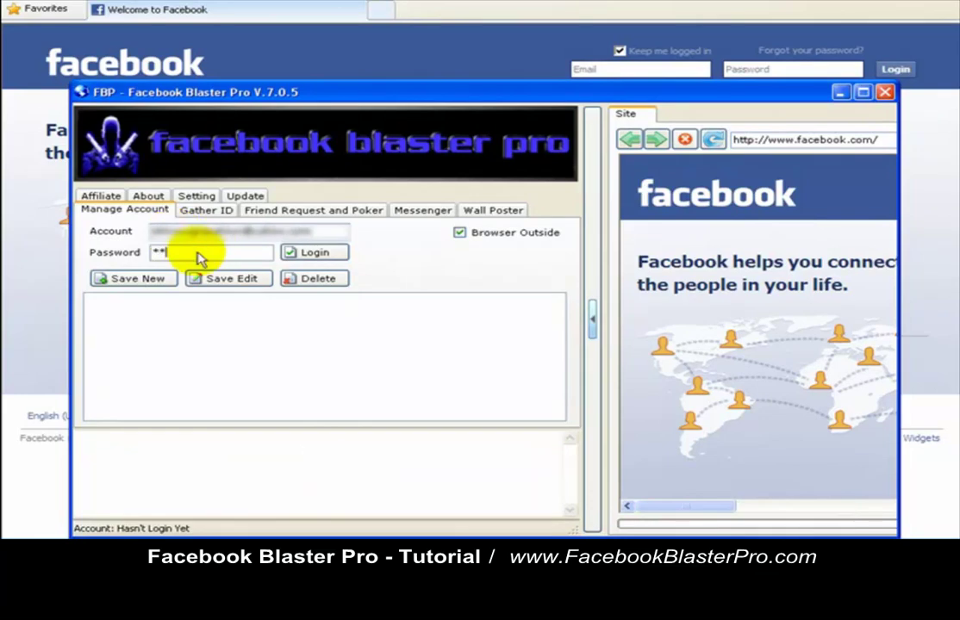
{"action": "type", "text": "******"}
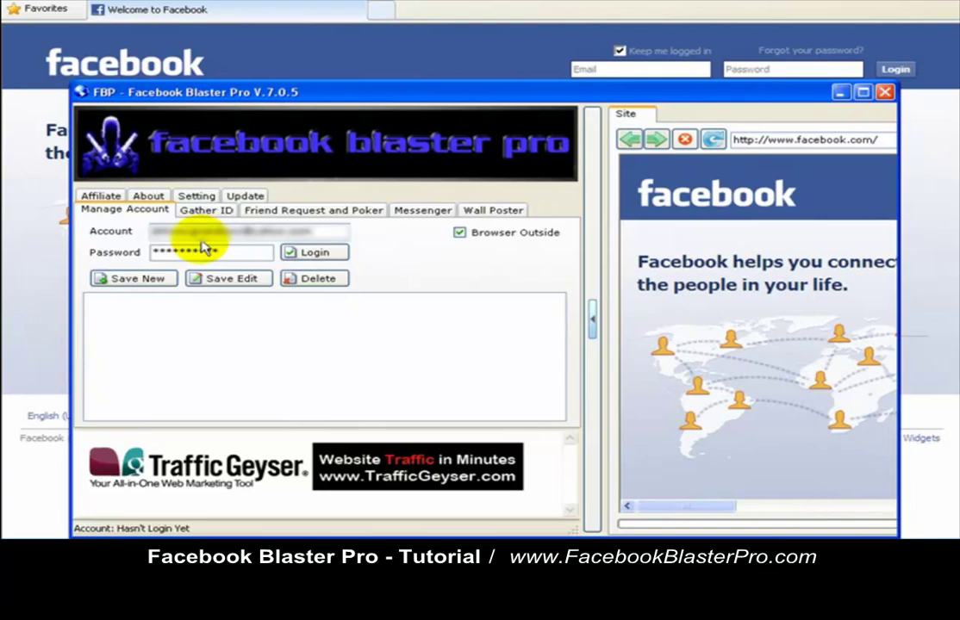
{"action": "left_click", "coordinate": [133, 280]}
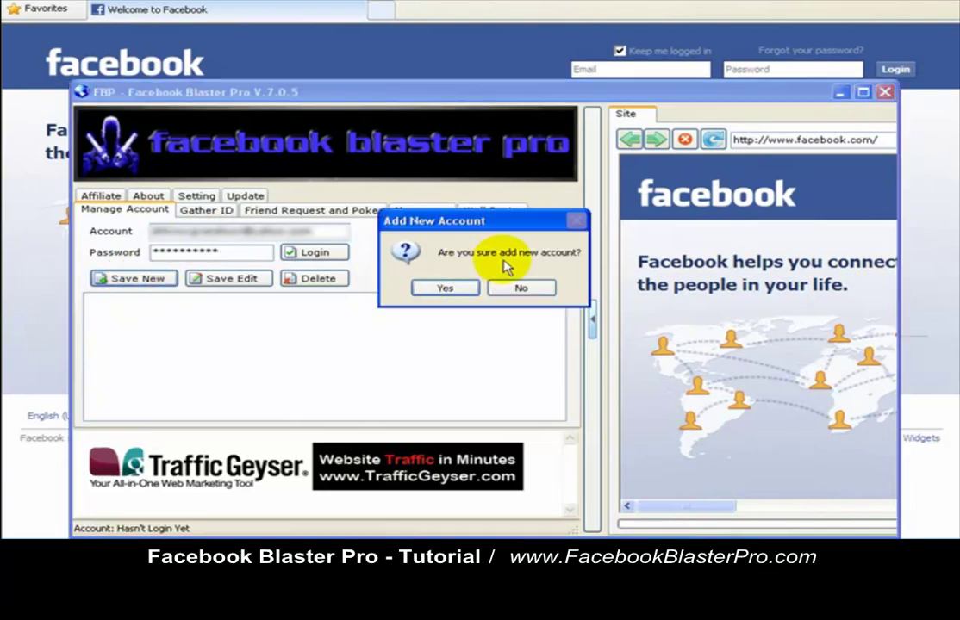
Step: Confirm the Add New Account dialog and select the saved account in the list
{"action": "left_click", "coordinate": [447, 290]}
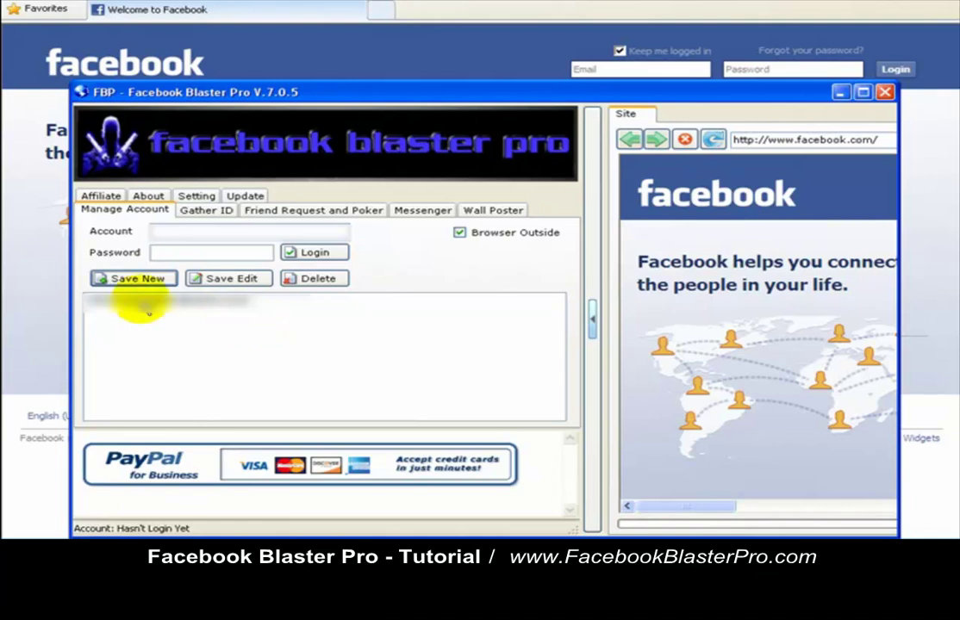
{"action": "left_click", "coordinate": [159, 303]}
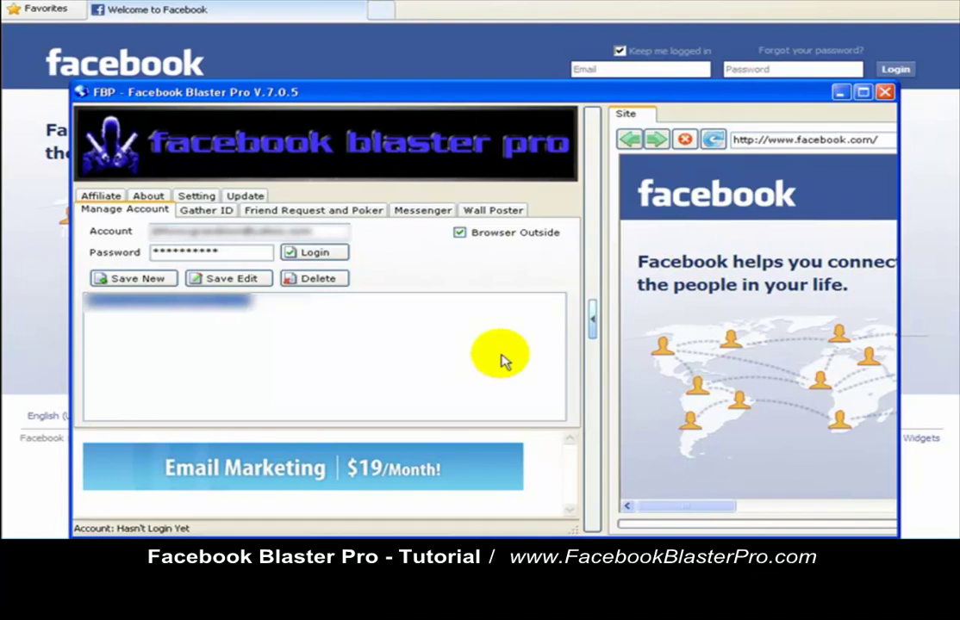
Step: Log into Facebook with the saved account and switch to the Gather ID page
{"action": "left_click", "coordinate": [310, 259]}
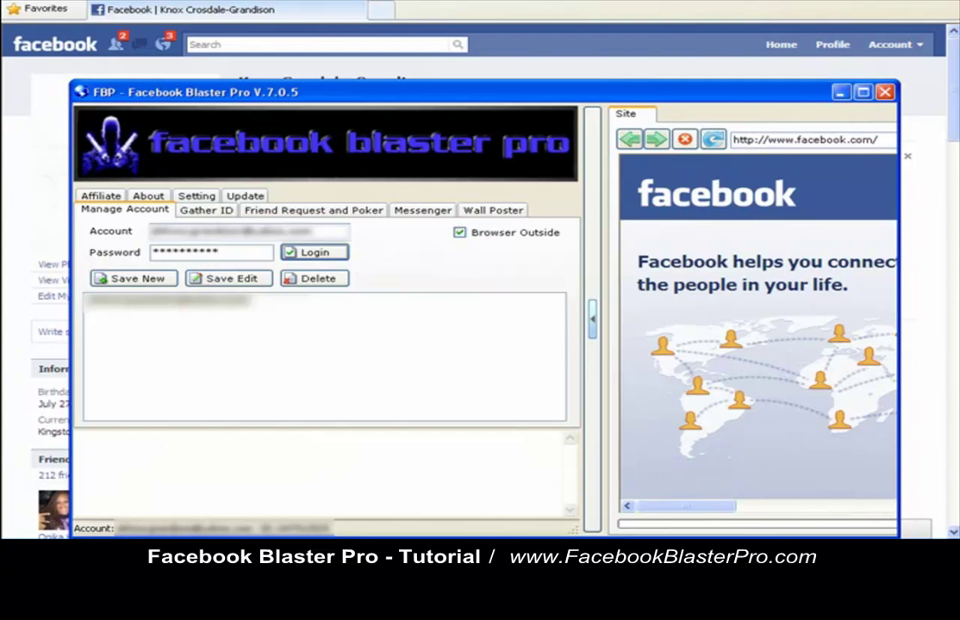
{"action": "left_click", "coordinate": [207, 215]}
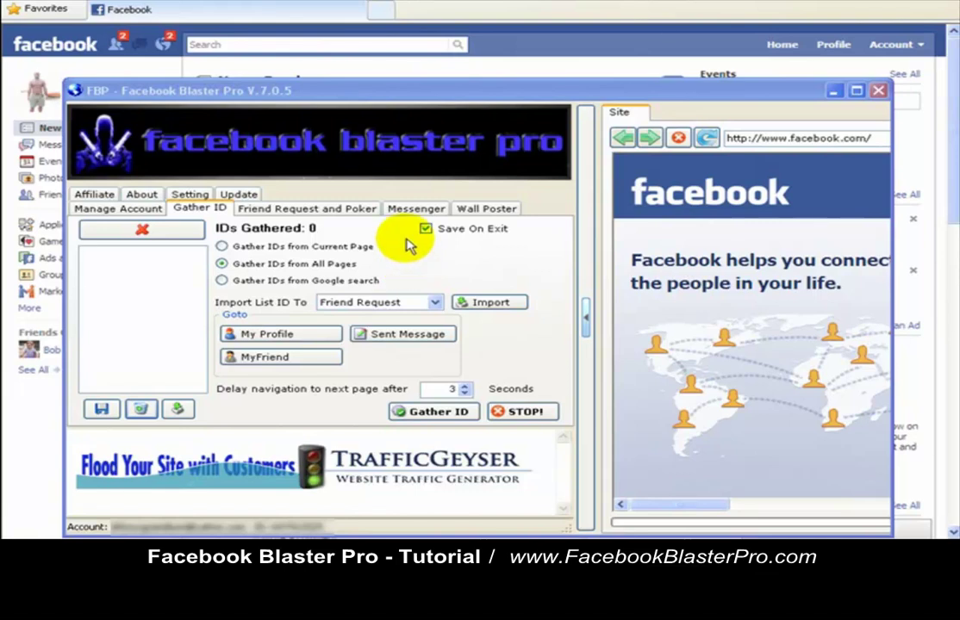
Step: From the Facebook news feed, go through Application Settings to the joined Groups list
{"action": "left_click", "coordinate": [534, 15]}
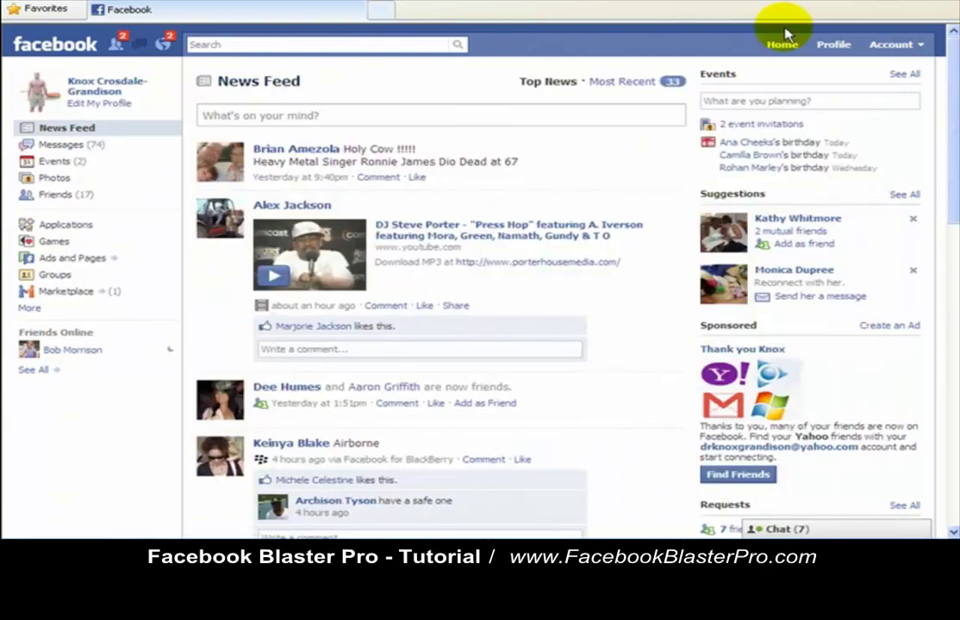
{"action": "left_click", "coordinate": [879, 50]}
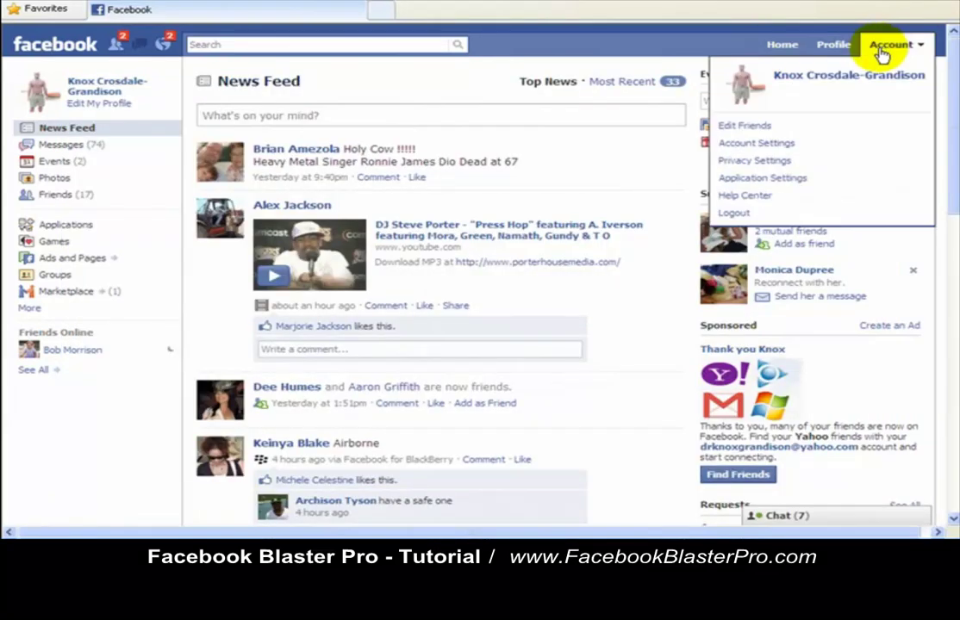
{"action": "left_click", "coordinate": [784, 179]}
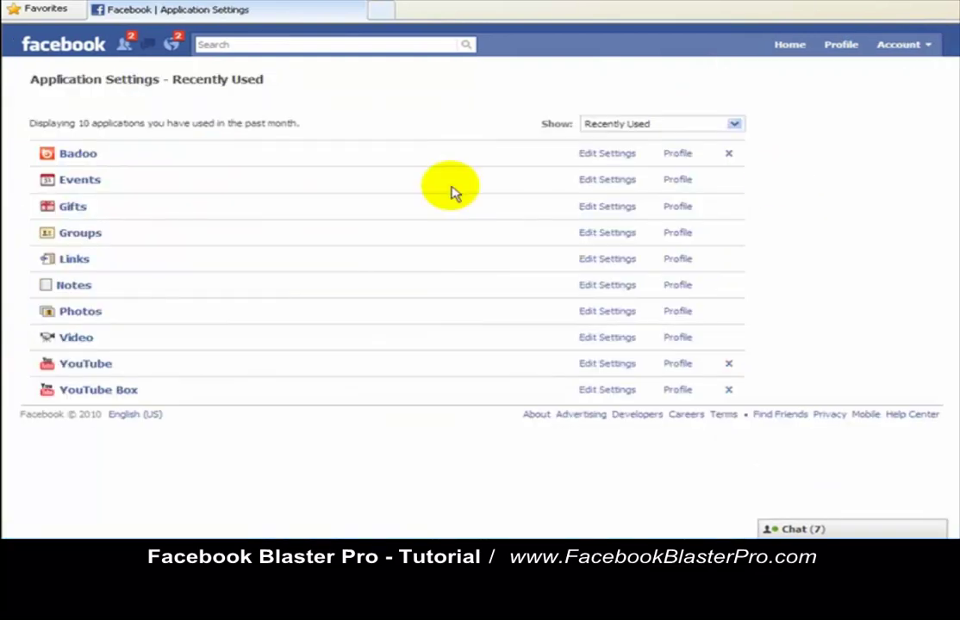
{"action": "left_click", "coordinate": [79, 234]}
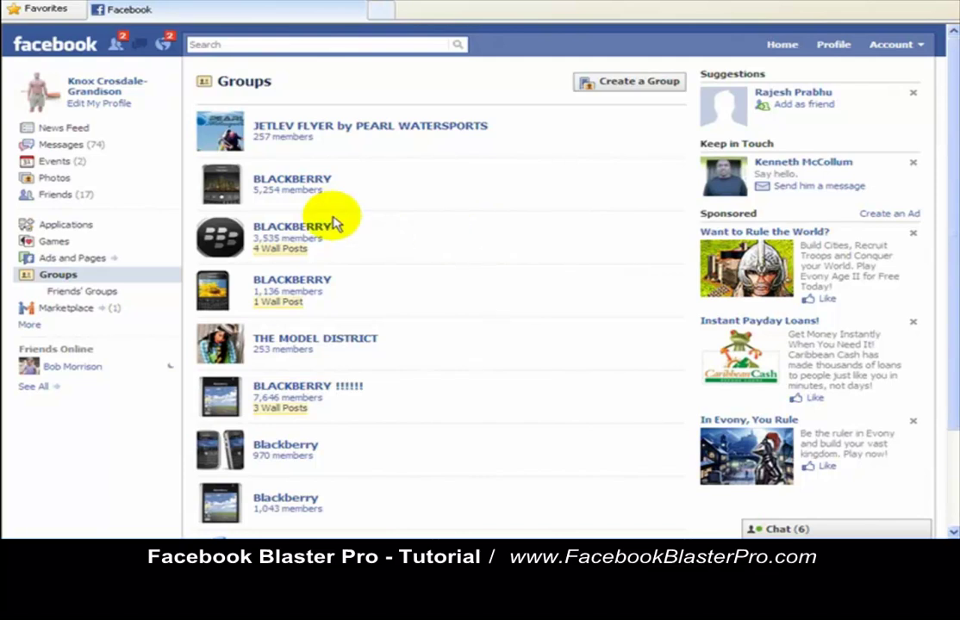
Step: Open the 3,535-member BLACKBERRY group's member list, then return to Facebook Blaster Pro
{"action": "left_click", "coordinate": [291, 227]}
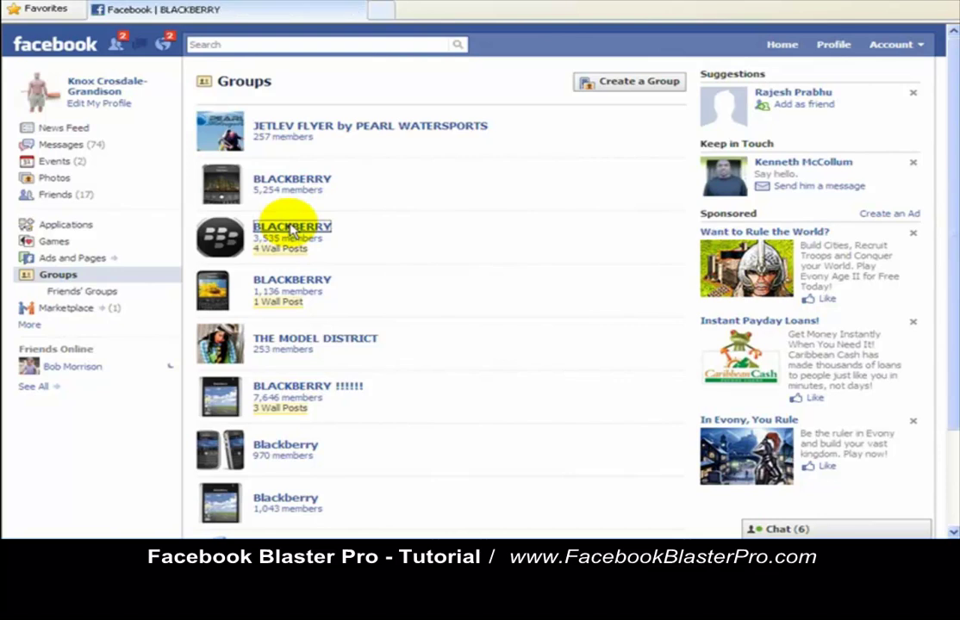
{"action": "scroll", "coordinate": [289, 250], "scroll_direction": "down", "scroll_amount": 3}
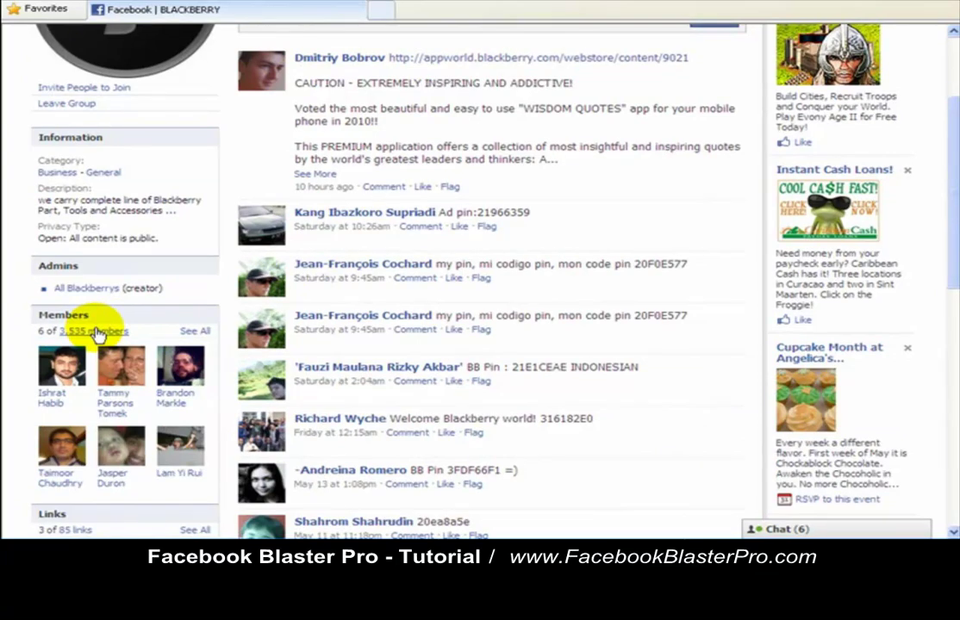
{"action": "left_click", "coordinate": [98, 332]}
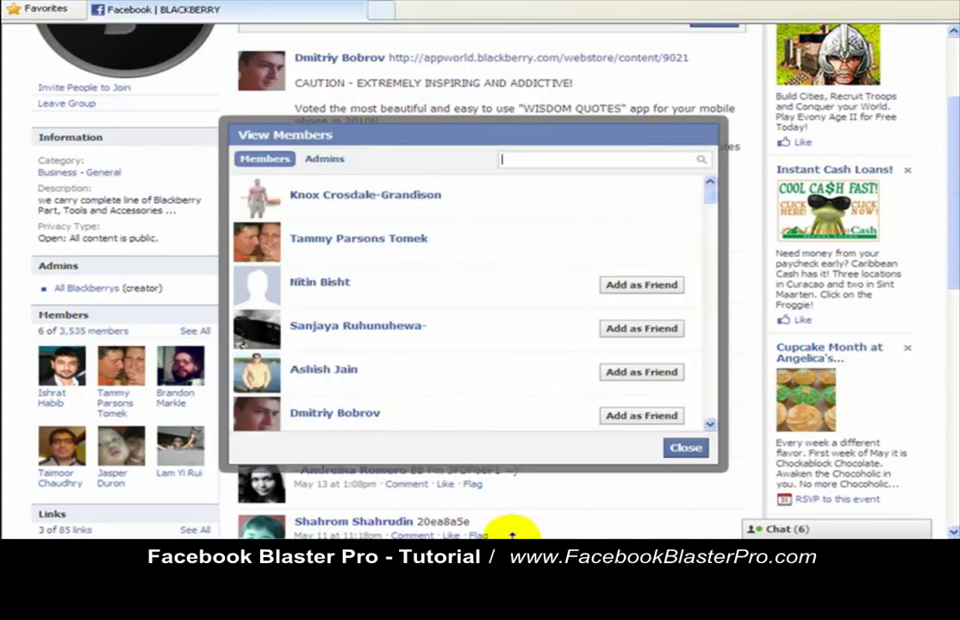
{"action": "left_click", "coordinate": [456, 529]}
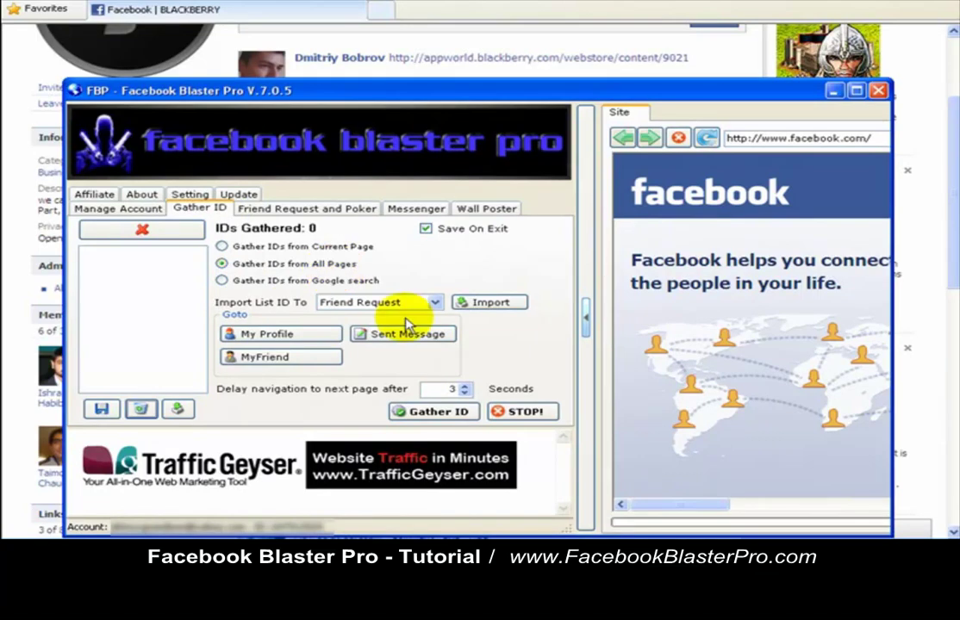
Step: Run Gather ID on all pages of the BLACKBERRY group's member list
{"action": "left_click", "coordinate": [437, 413]}
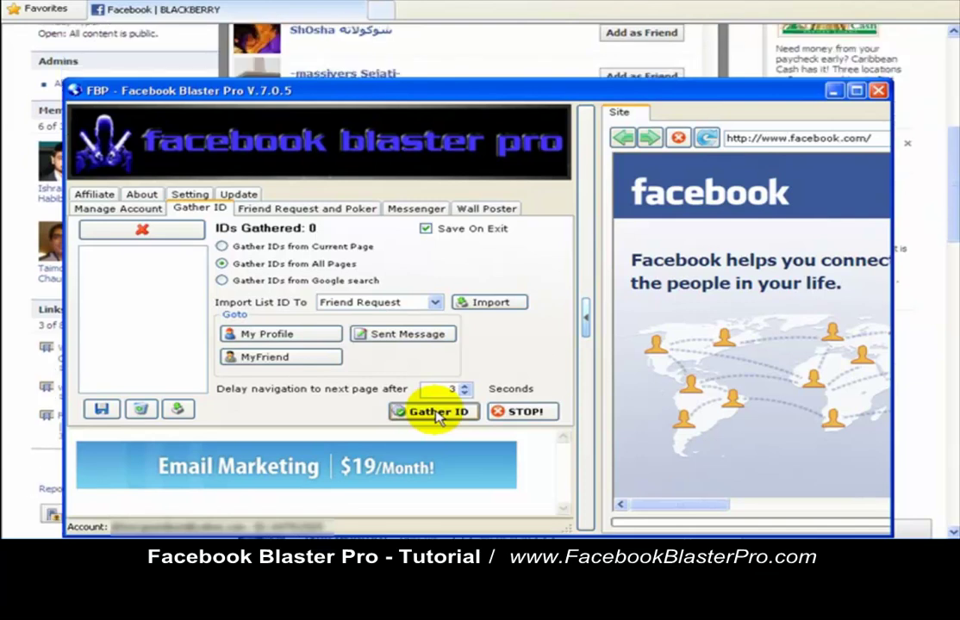
{"action": "left_click", "coordinate": [438, 412]}
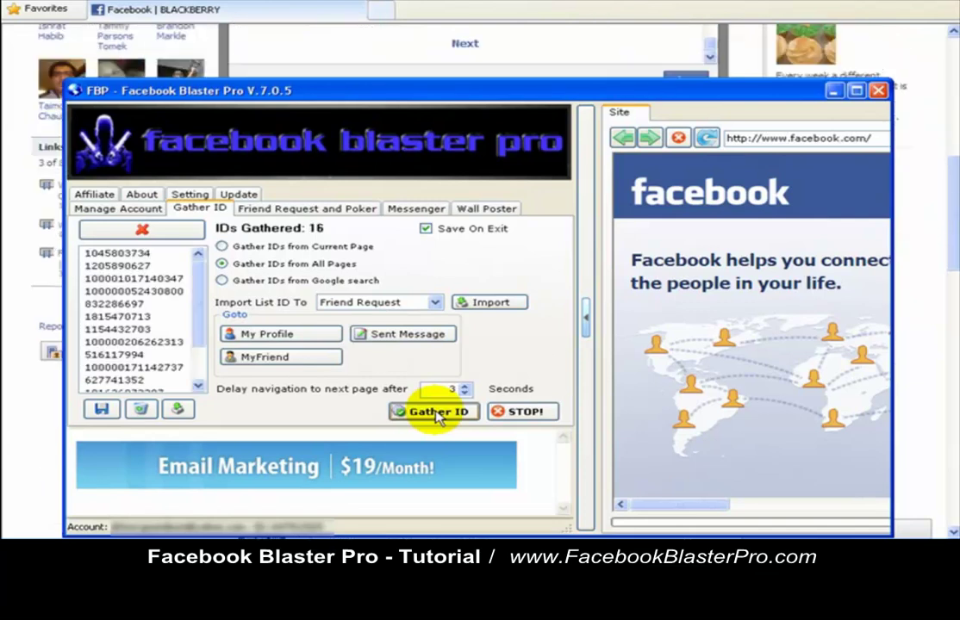